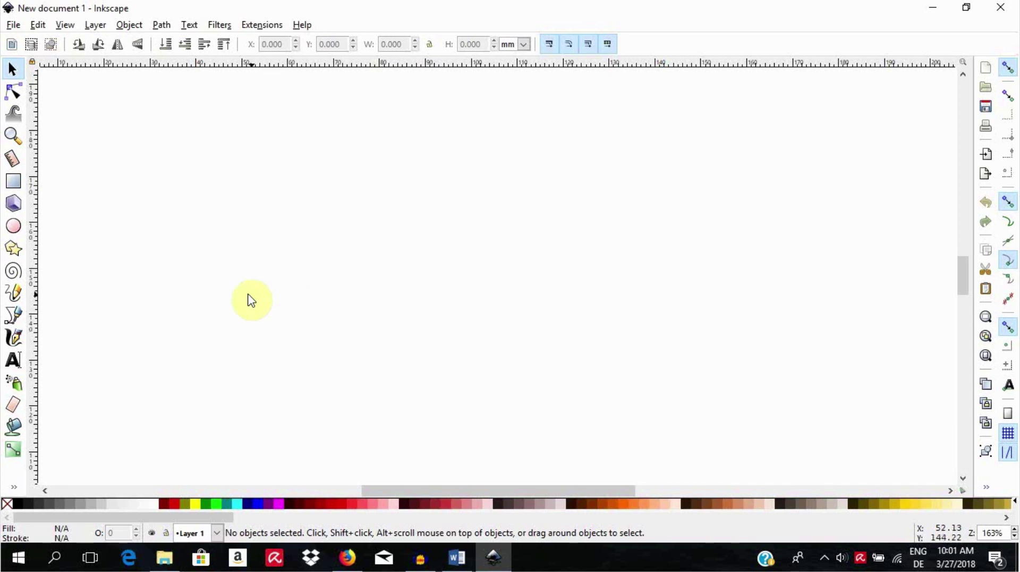
Step: Draw a circle near the page centre and fill it red
left_click(13, 226)
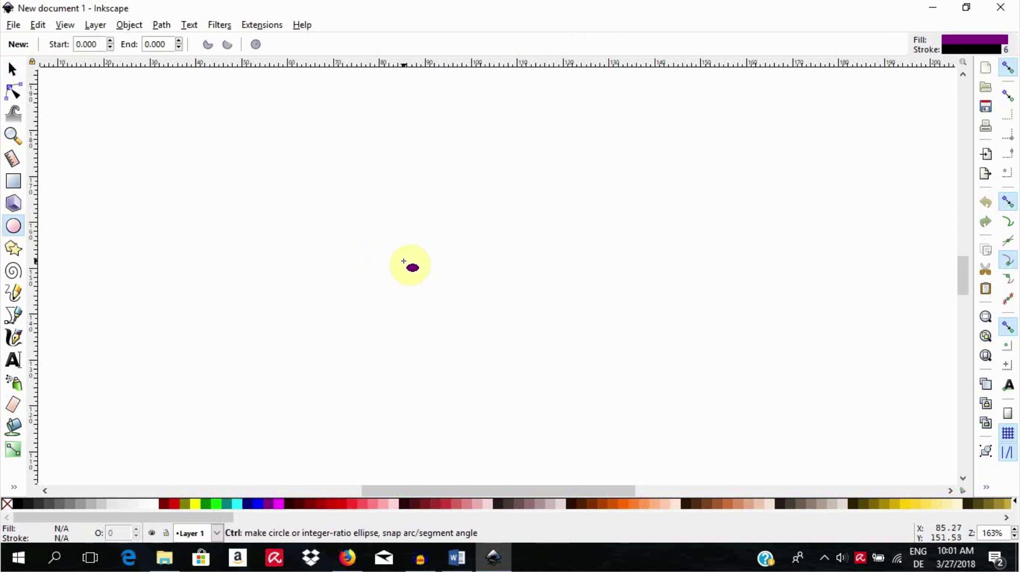
left_click_drag(404, 260, 528, 388)
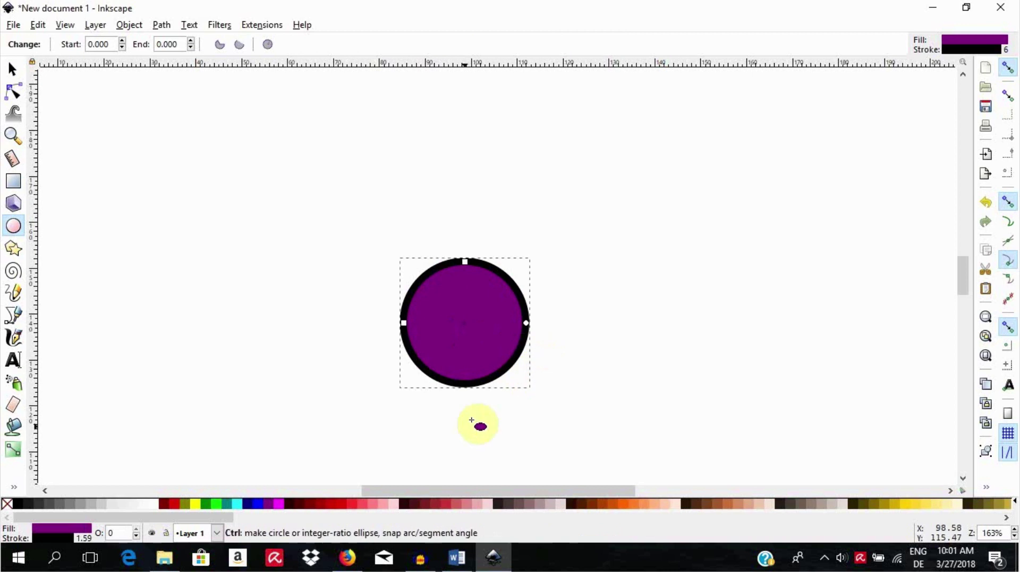
left_click(165, 503)
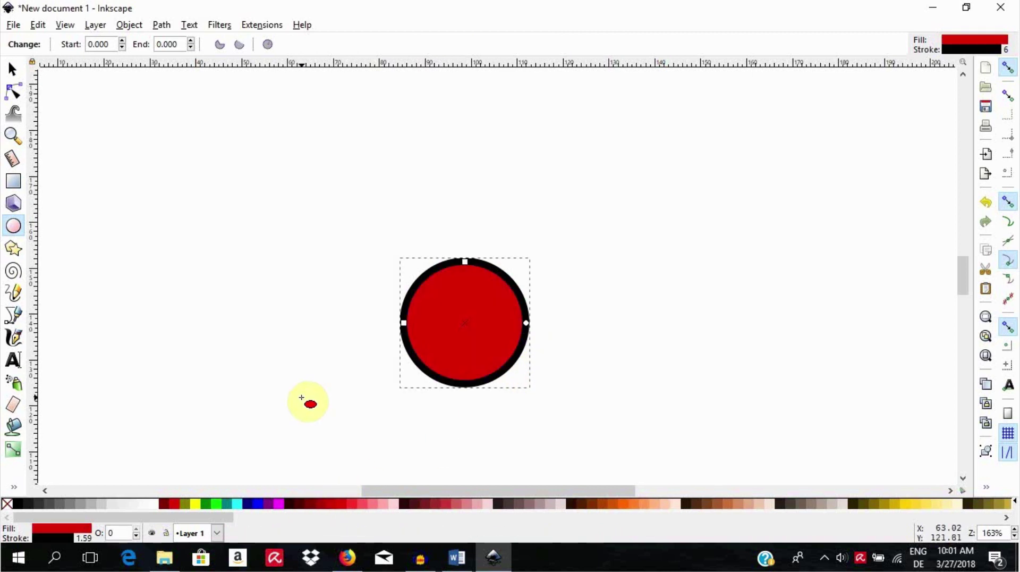
Step: Draw a rectangle over most of the circle, leaving only its top edge visible
left_click(16, 186)
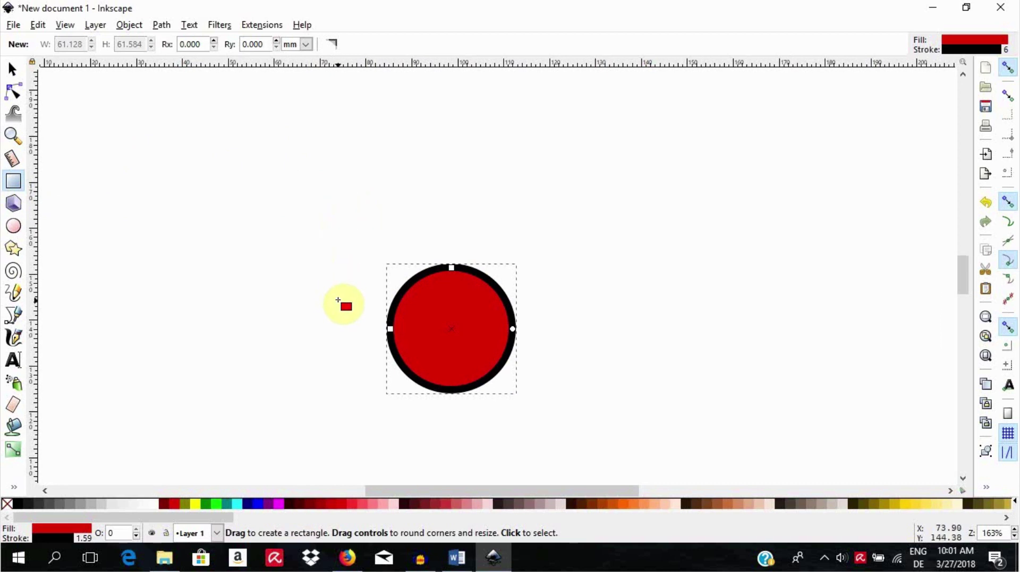
mouse_move(338, 300)
left_mouse_down()
mouse_move(448, 374)
mouse_move(570, 424)
left_mouse_up()
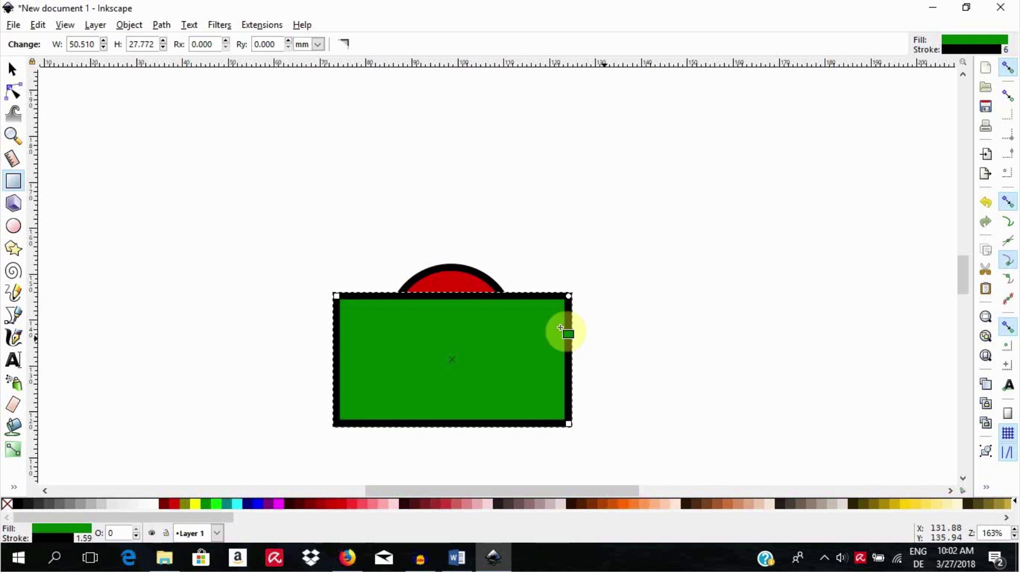
left_click(10, 70)
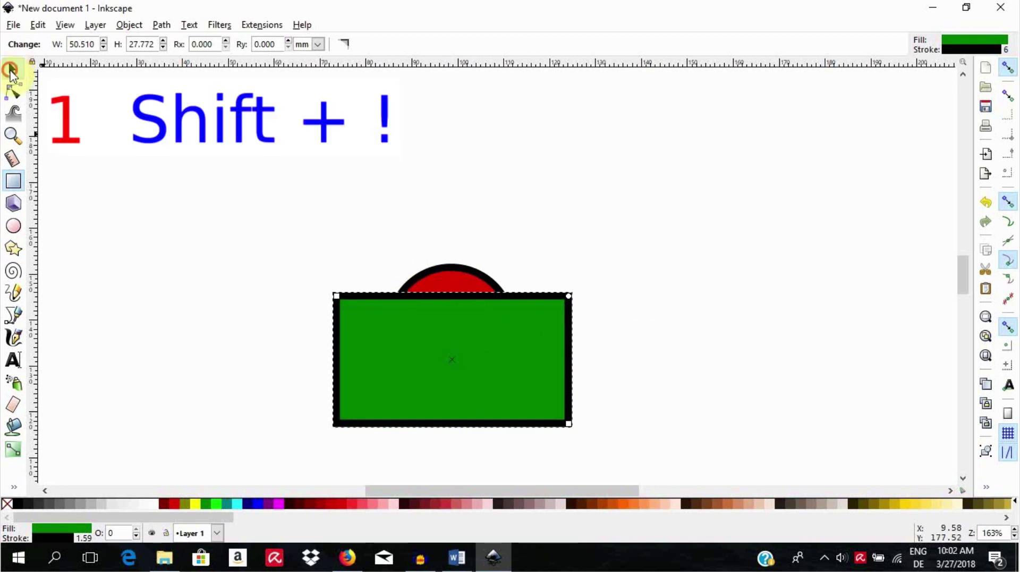
left_click(425, 183)
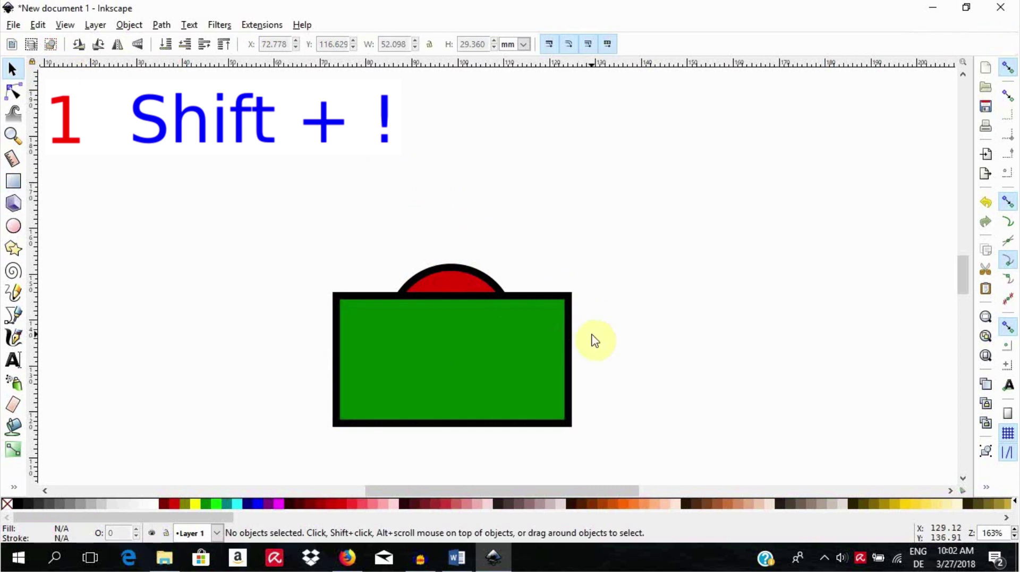
left_click(497, 300)
key("shift")
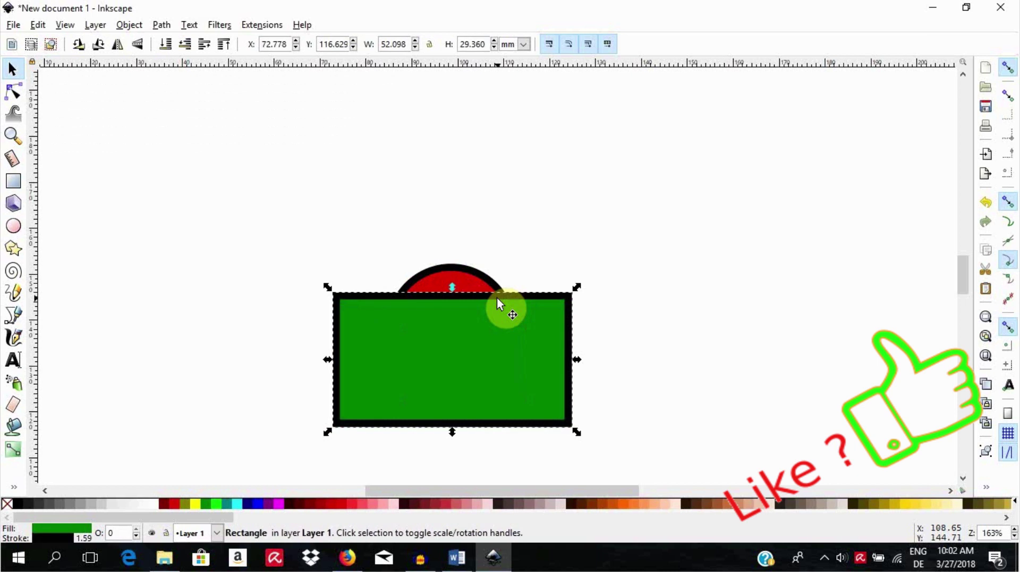
left_click(496, 297, "alt")
left_click(496, 298, "alt")
left_click(650, 332)
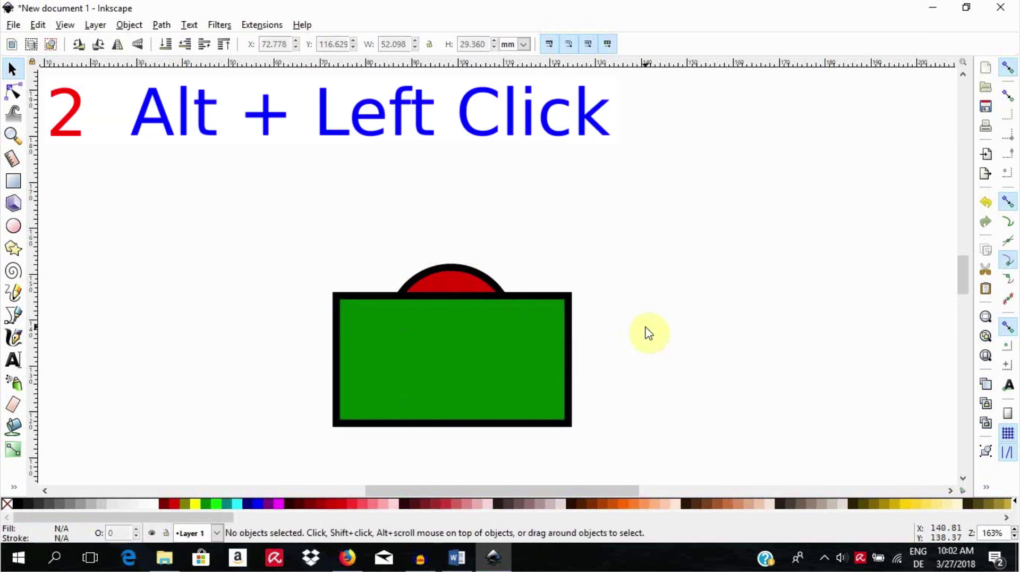
scroll(651, 332, "down", 1)
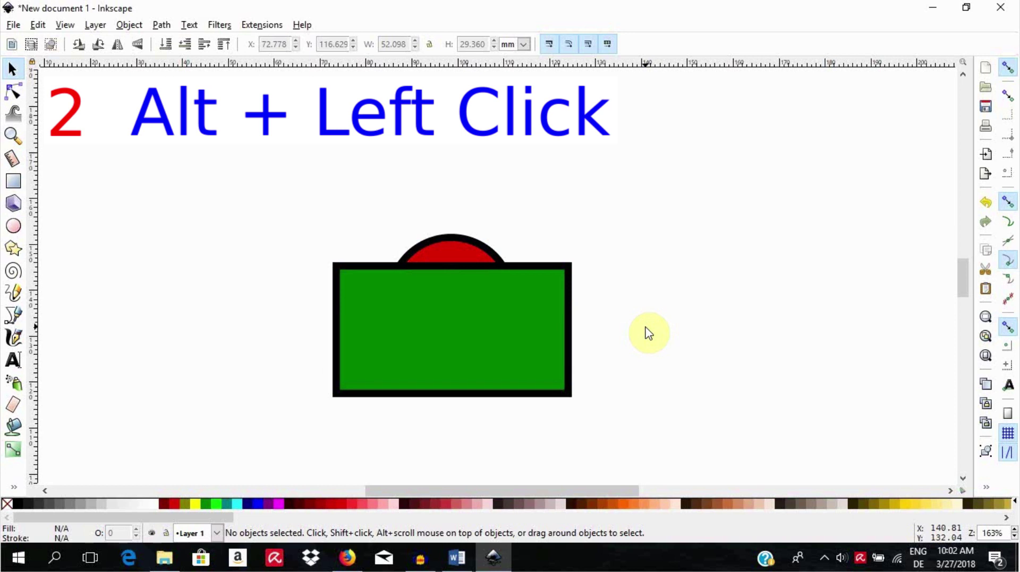
left_click(469, 327, "alt")
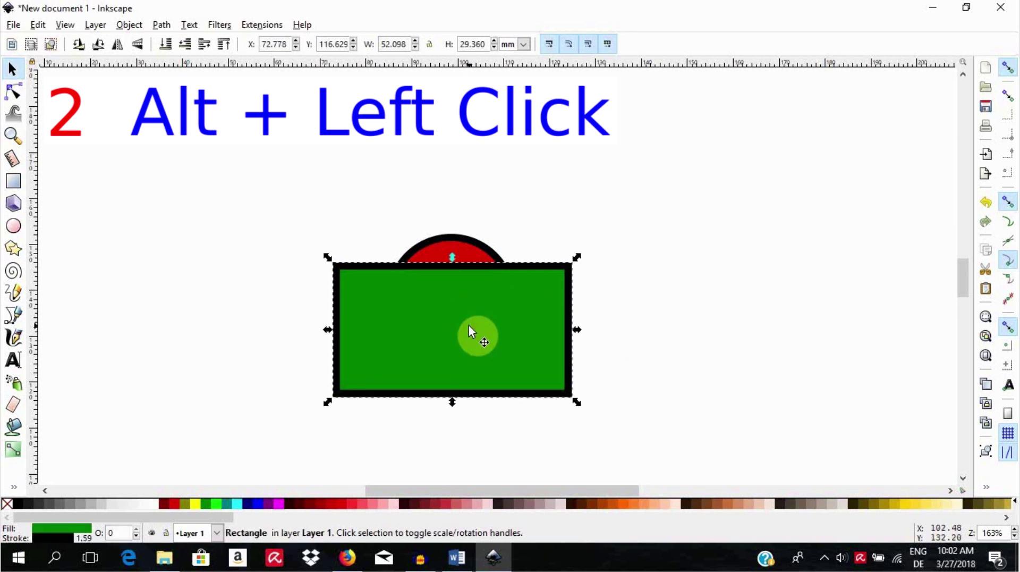
key("alt")
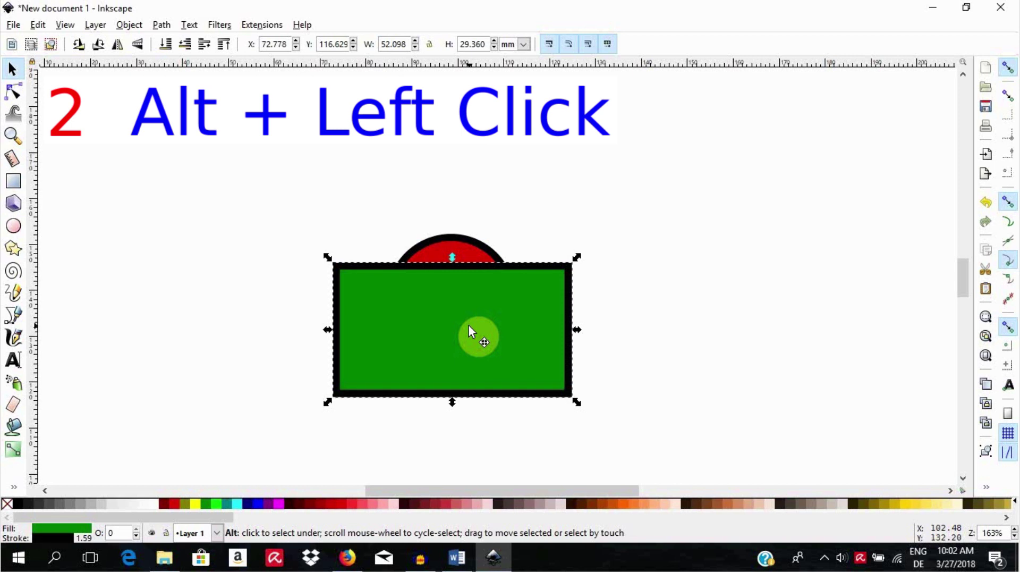
left_click(469, 325, "alt")
left_click(469, 325, "alt")
left_click(468, 325, "alt")
left_click(469, 325, "alt")
left_click(468, 326, "alt")
left_click(468, 326, "alt")
left_click(628, 326)
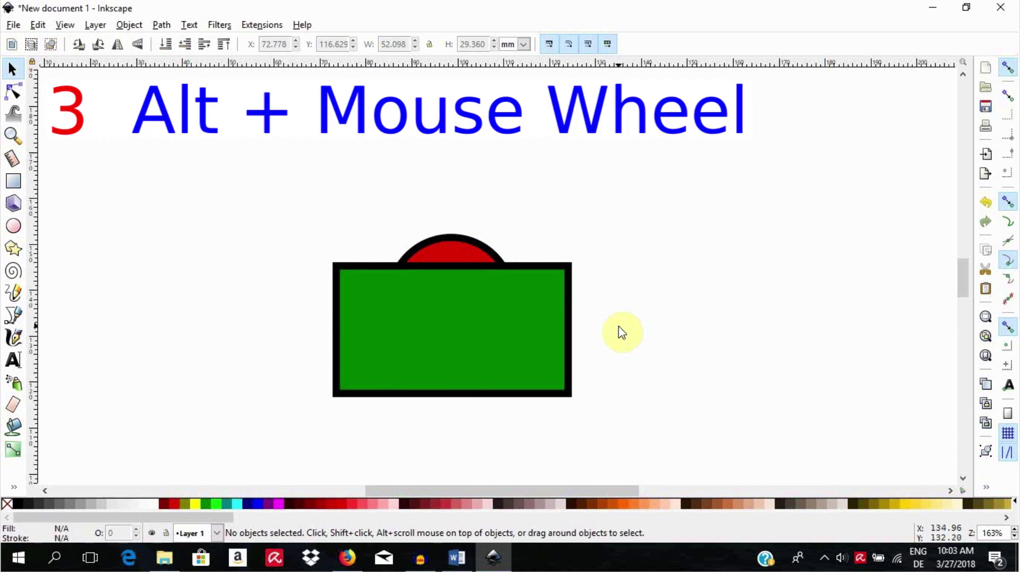
left_click(458, 308)
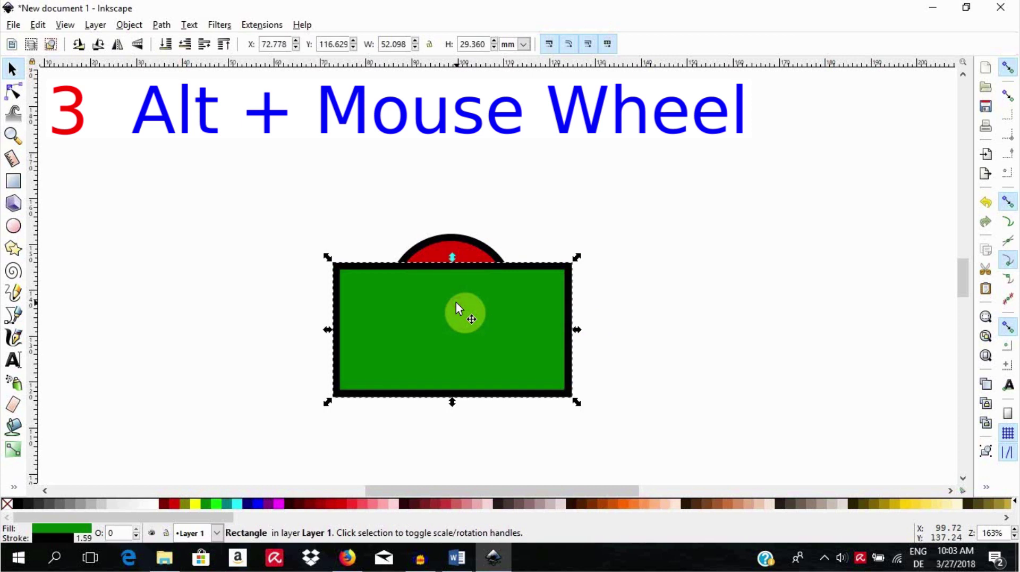
key("alt")
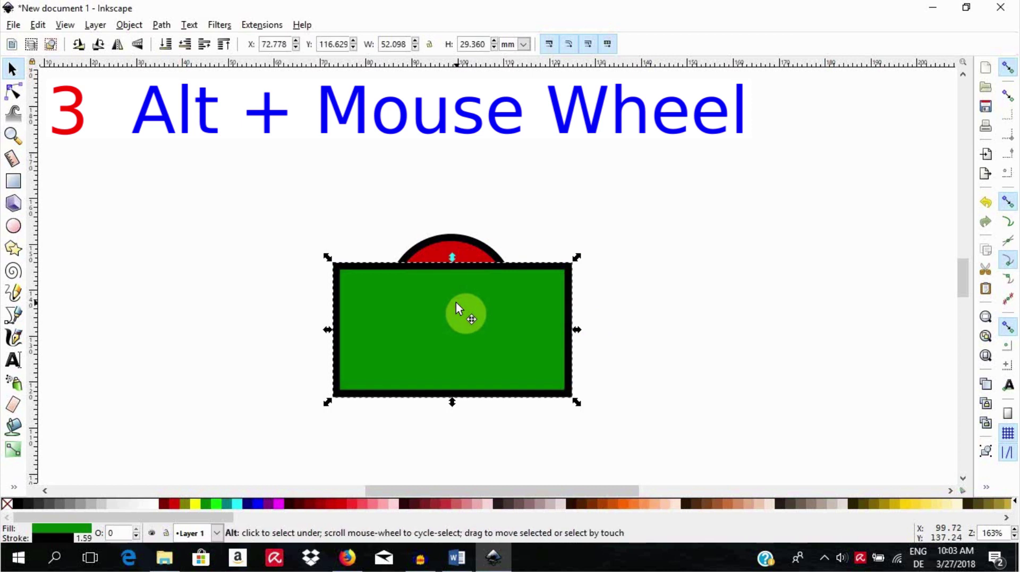
scroll(456, 302, "down", 4)
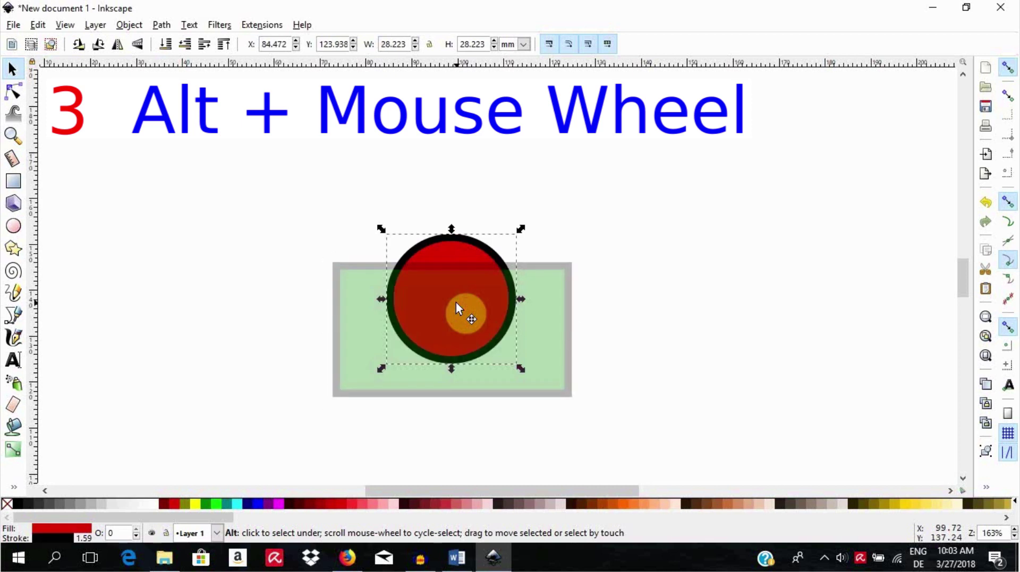
scroll(456, 302, "down", 4)
scroll(456, 302, "down", 2)
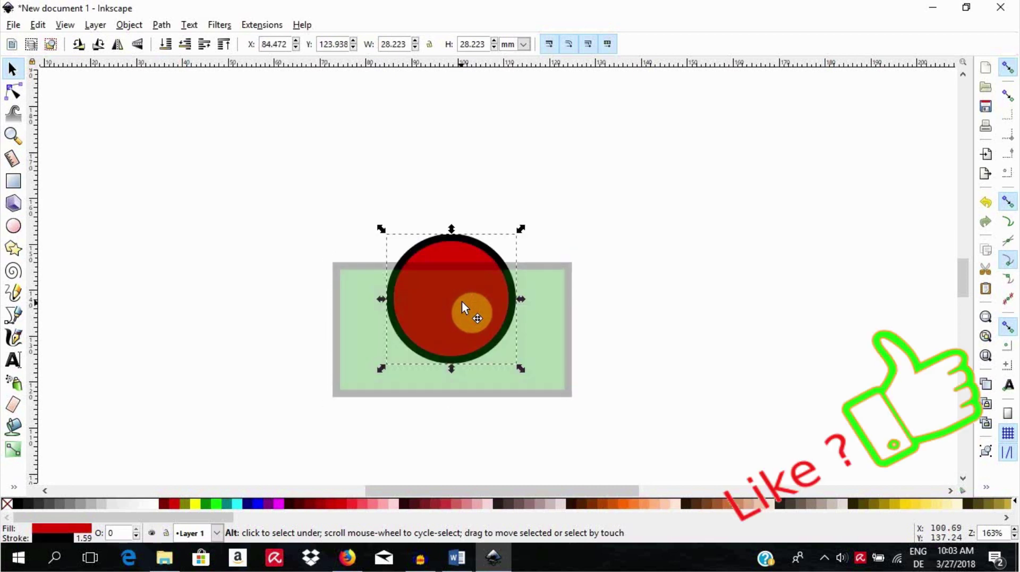
left_click(651, 311)
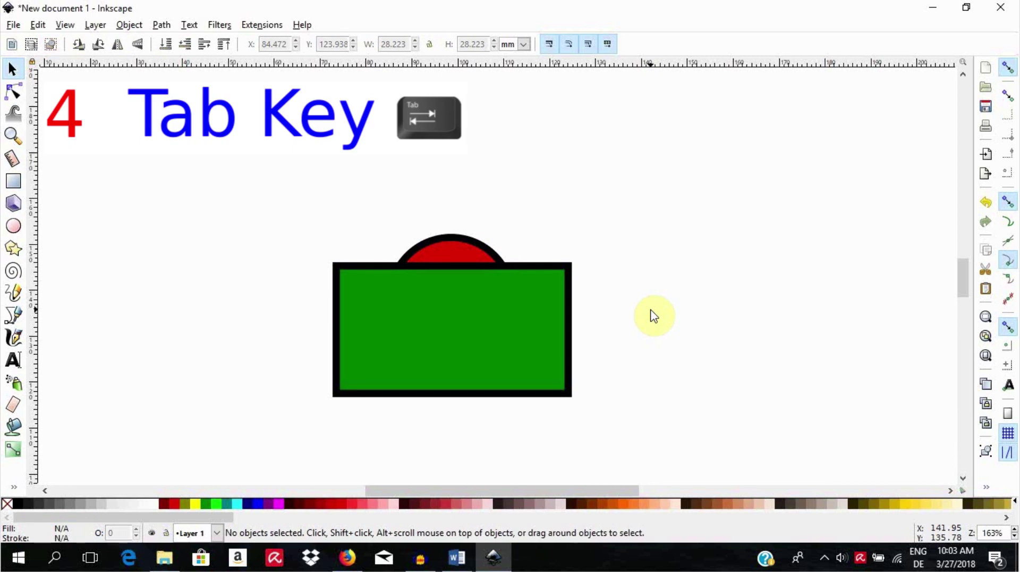
left_click(493, 313)
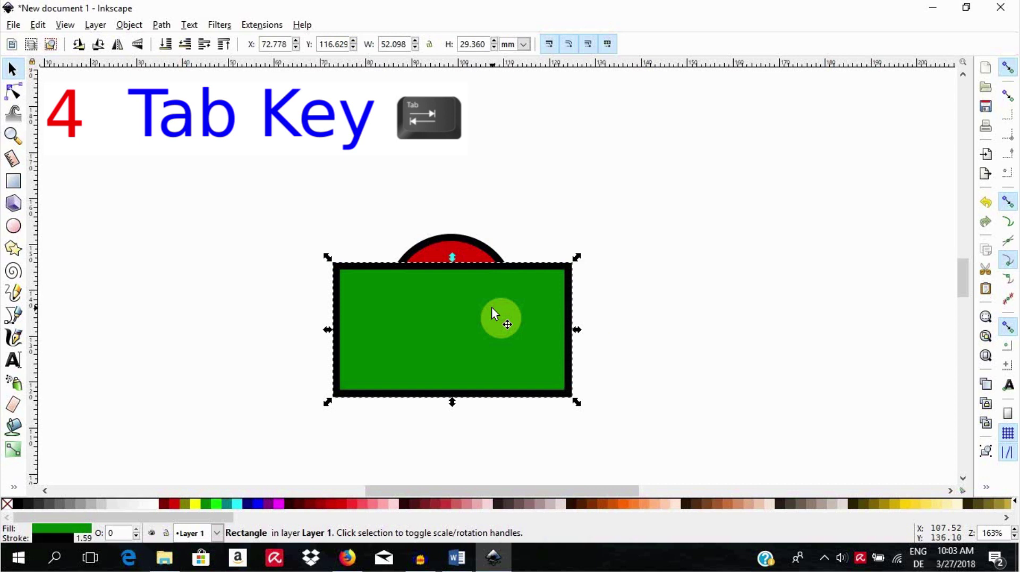
key("Tab")
key("Tab")
key("Tab")
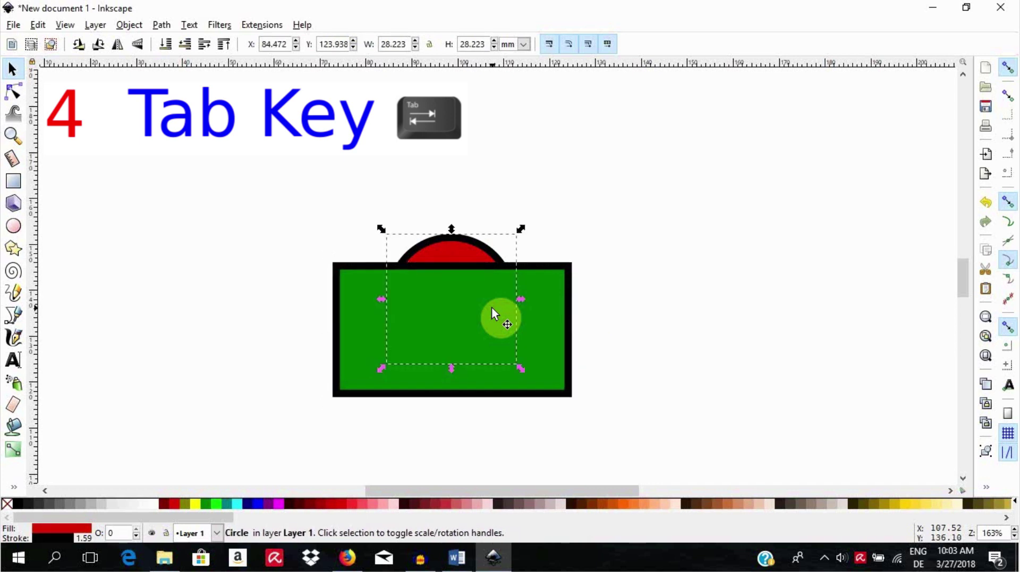
key("Tab")
key("Tab")
key("Tab")
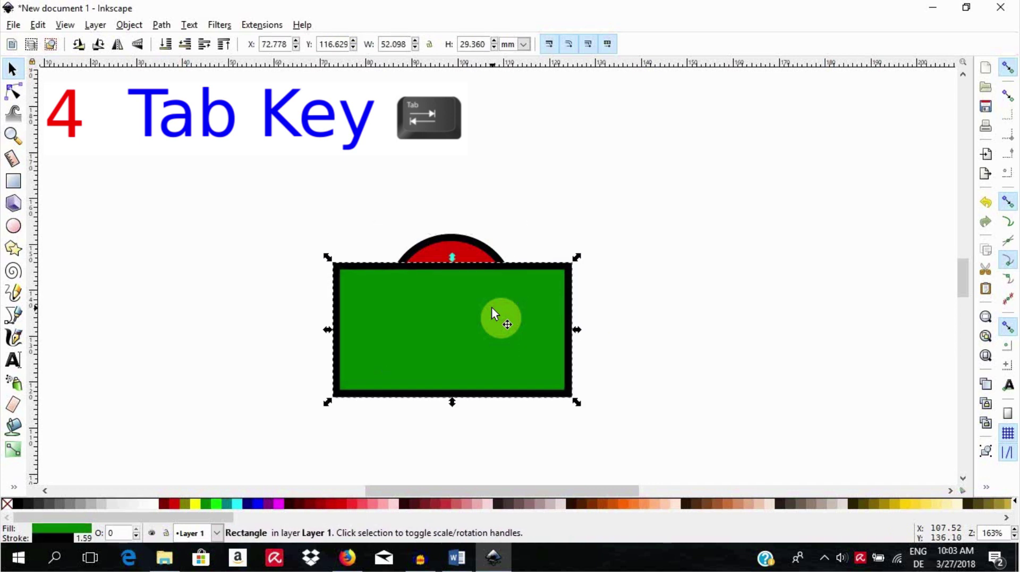
key("Tab")
key("Tab")
key("Tab")
key("Tab")
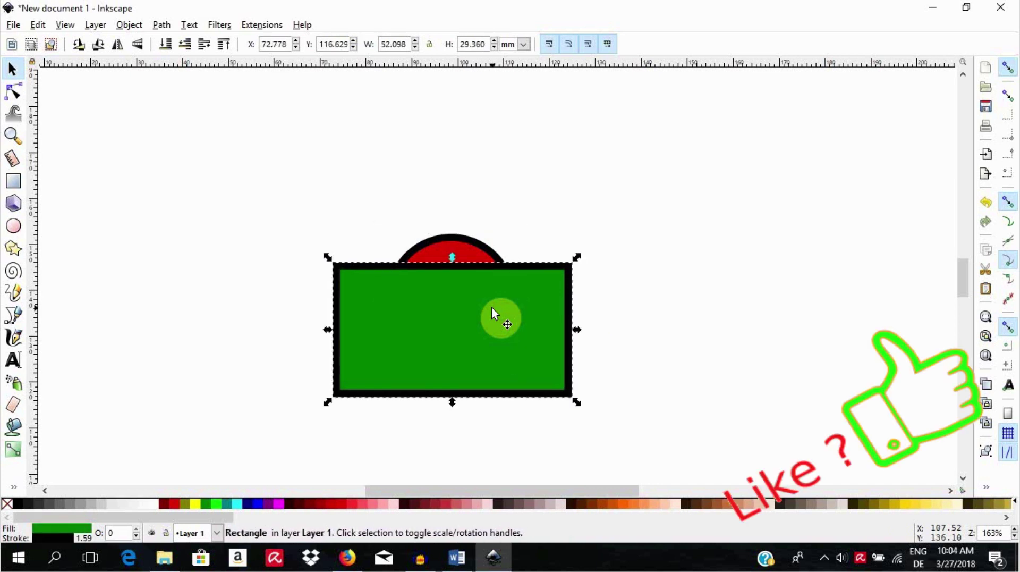
left_click(653, 317)
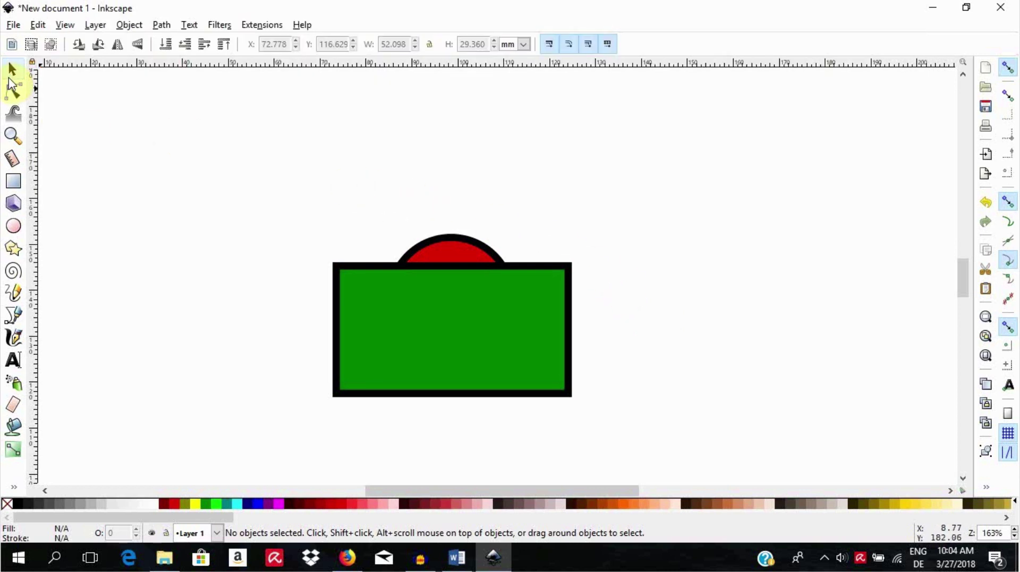
Step: Select the green rectangle and red circle, shift them left, and duplicate the pair
left_click_drag(371, 179, 549, 425)
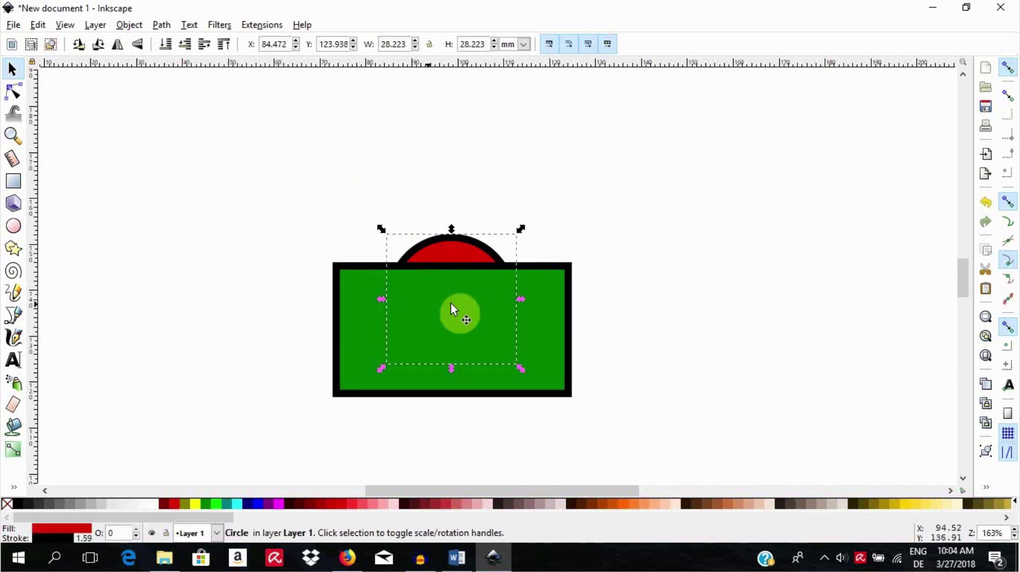
left_click(660, 309)
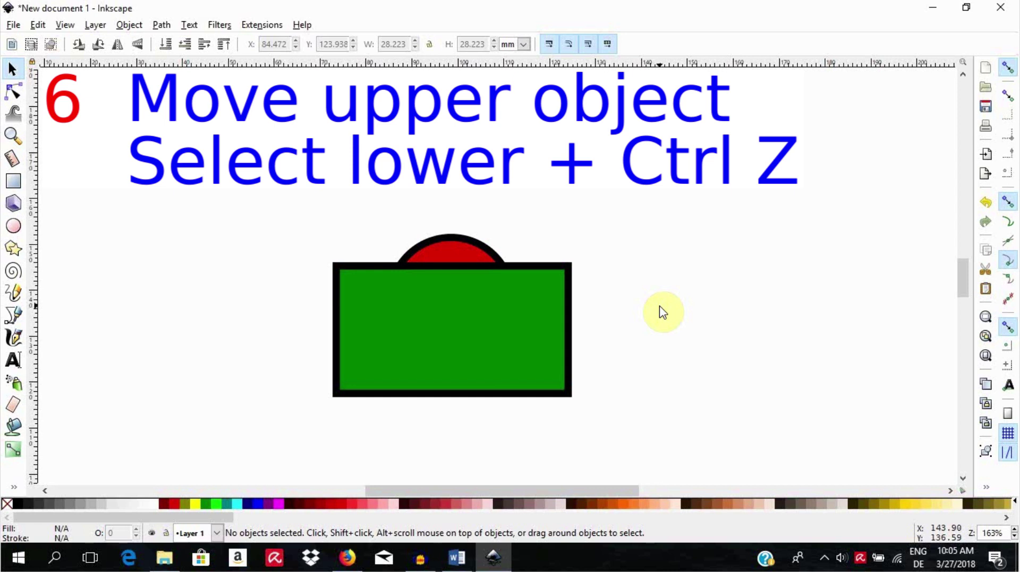
left_click_drag(282, 200, 667, 426)
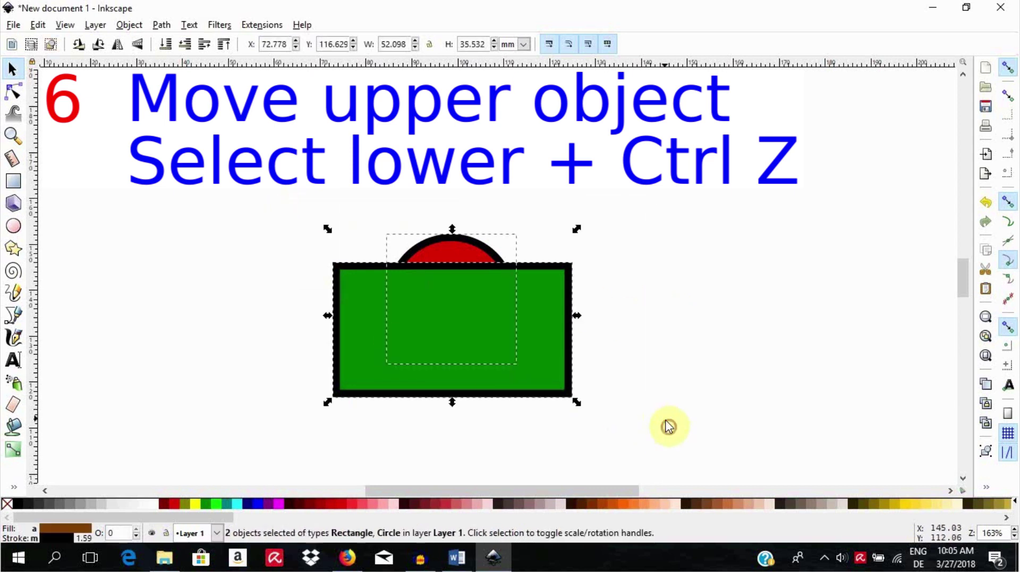
left_click_drag(492, 330, 668, 295)
key("Escape")
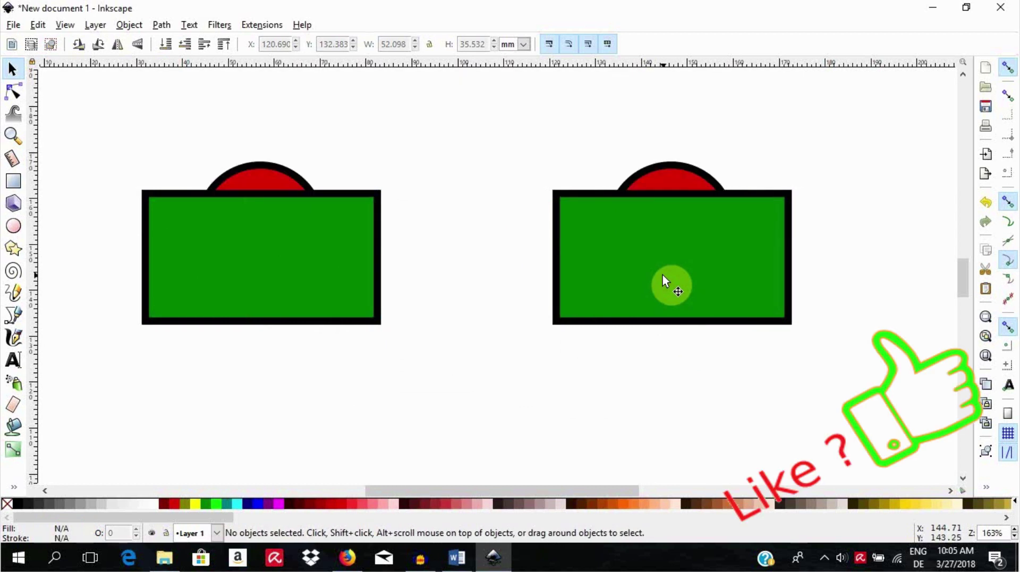
Step: Enlarge the right green rectangle so it fully covers its red circle
left_click(657, 280)
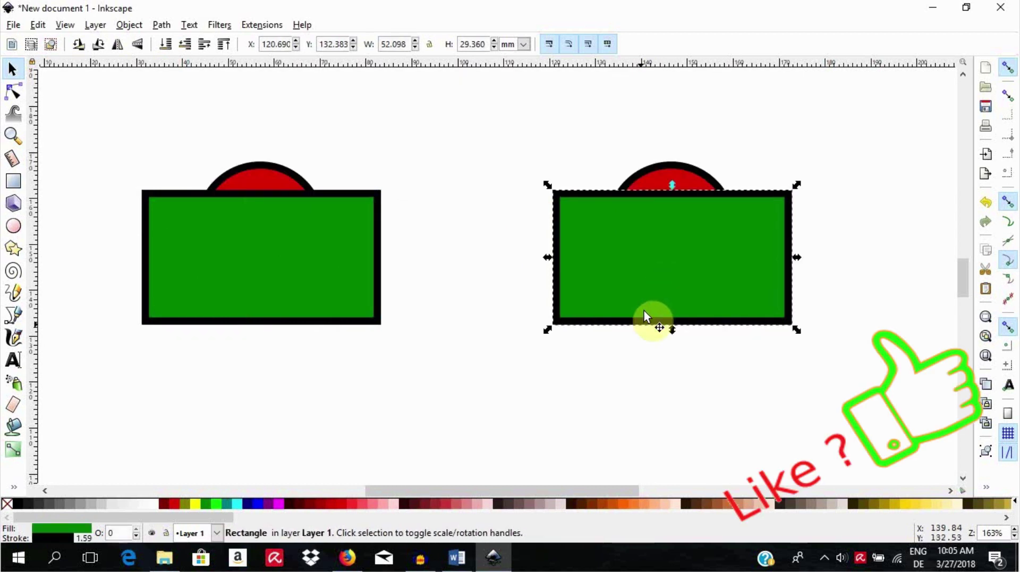
left_click(627, 353)
left_click(621, 248)
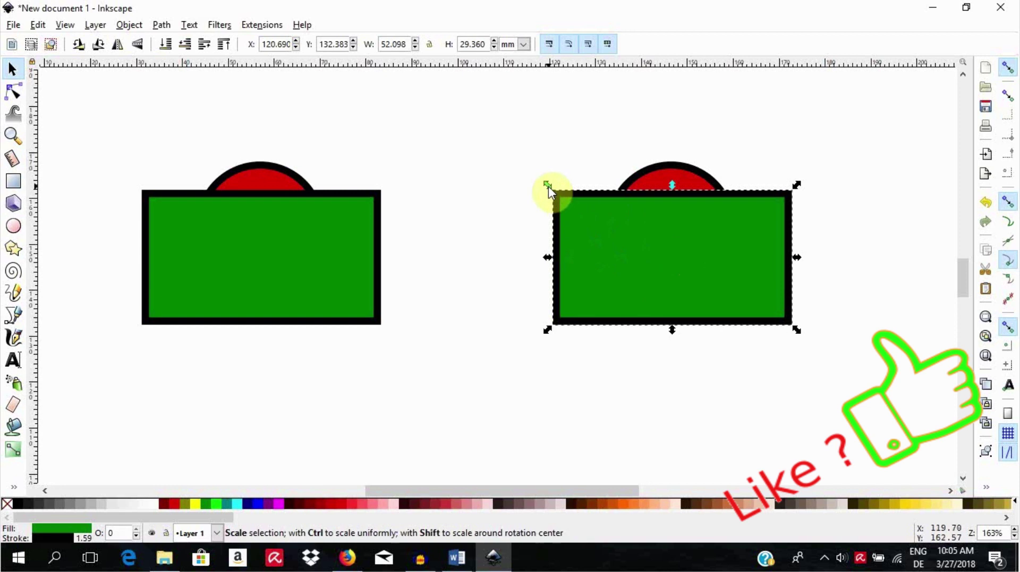
left_click_drag(547, 186, 525, 143)
Step: Move the right rectangle aside and select the red circle beneath it
left_click_drag(660, 325, 781, 476)
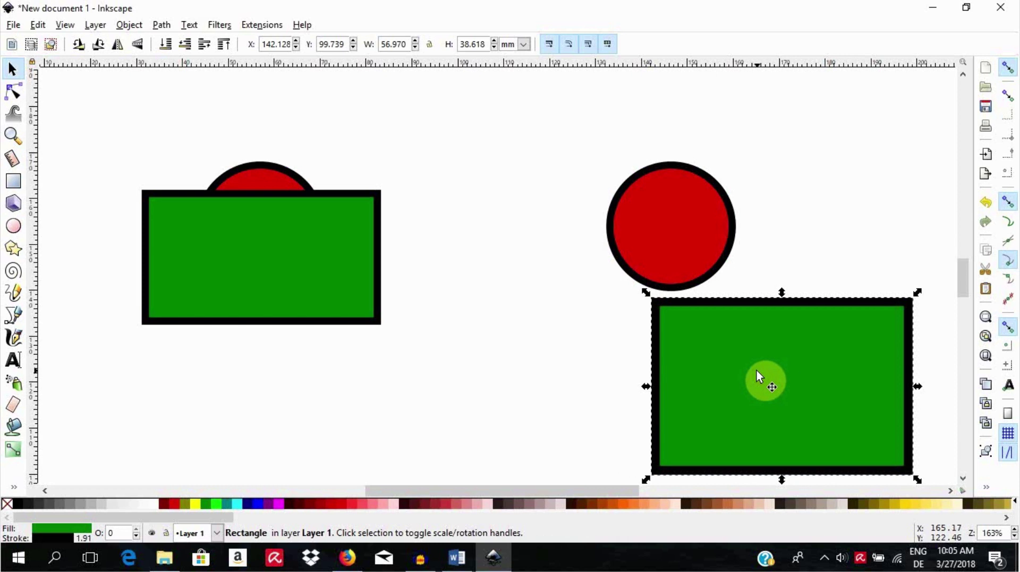
left_click(664, 261)
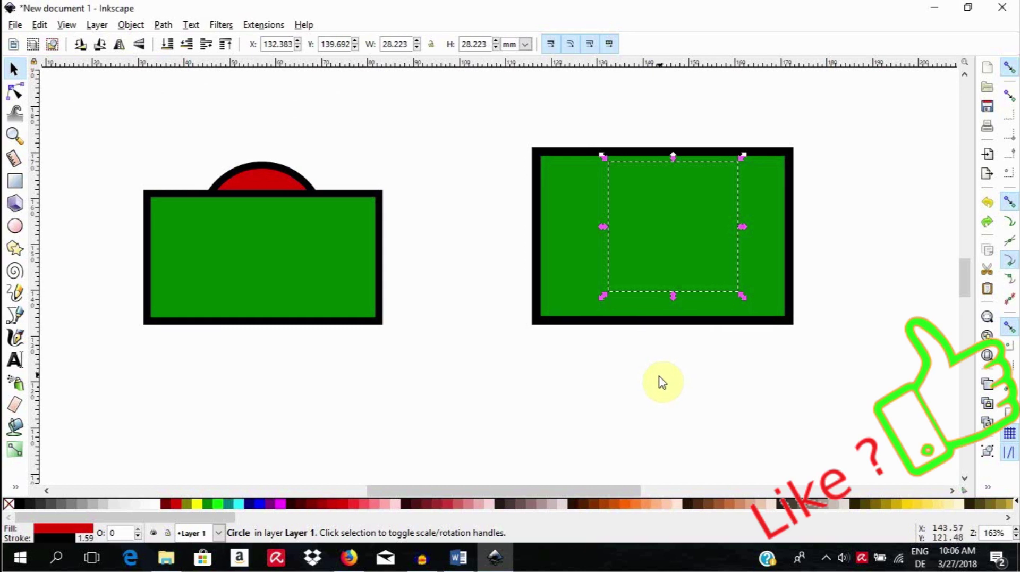
scroll(585, 488, "right", 3)
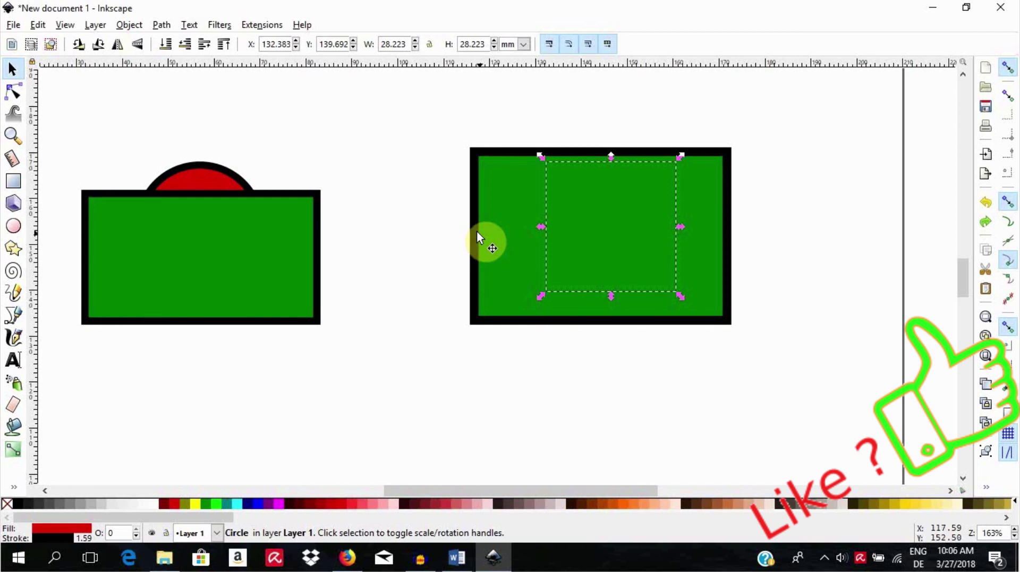
left_click(37, 25)
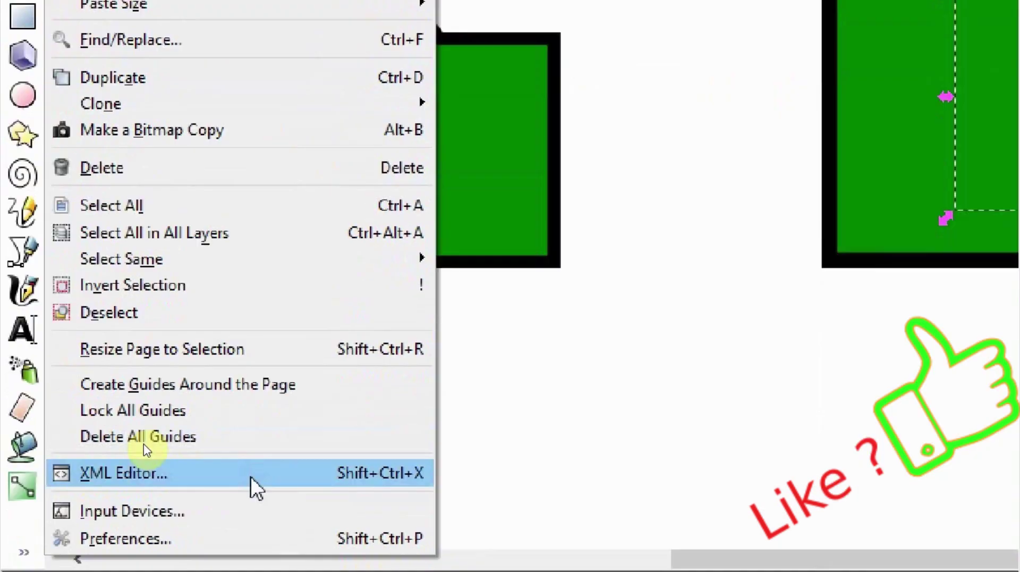
left_click(142, 445)
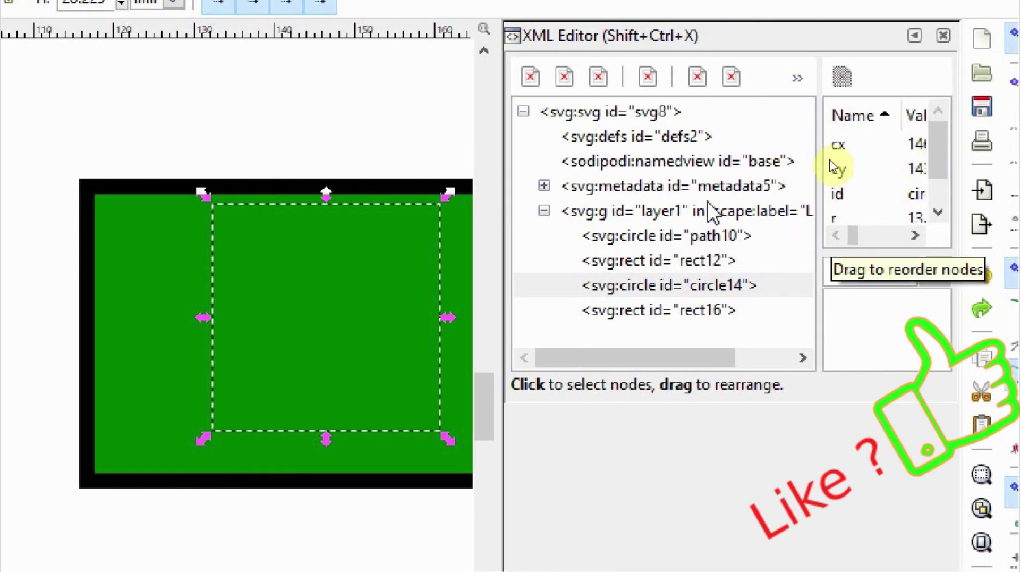
key("ctrl+shift+x")
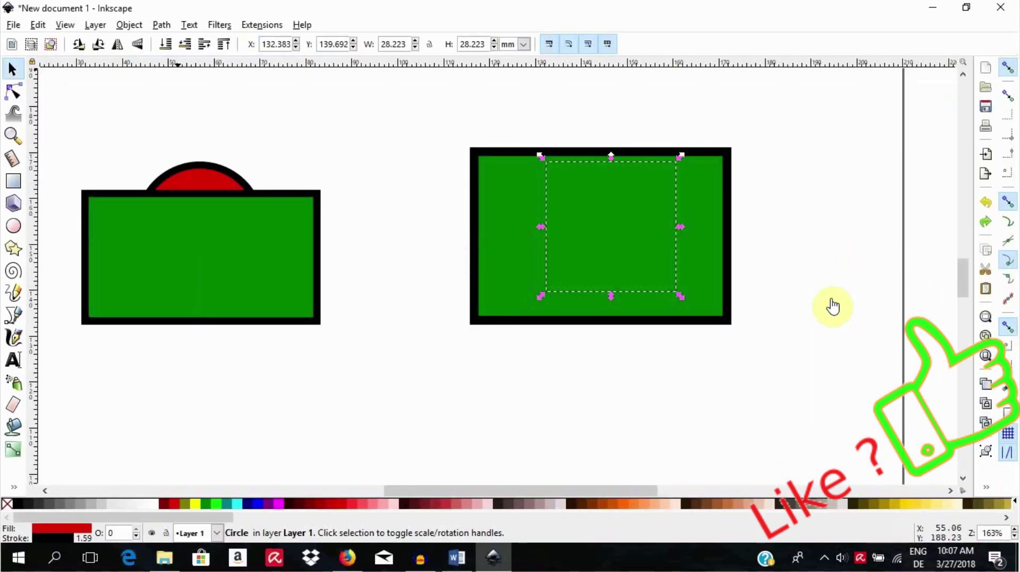